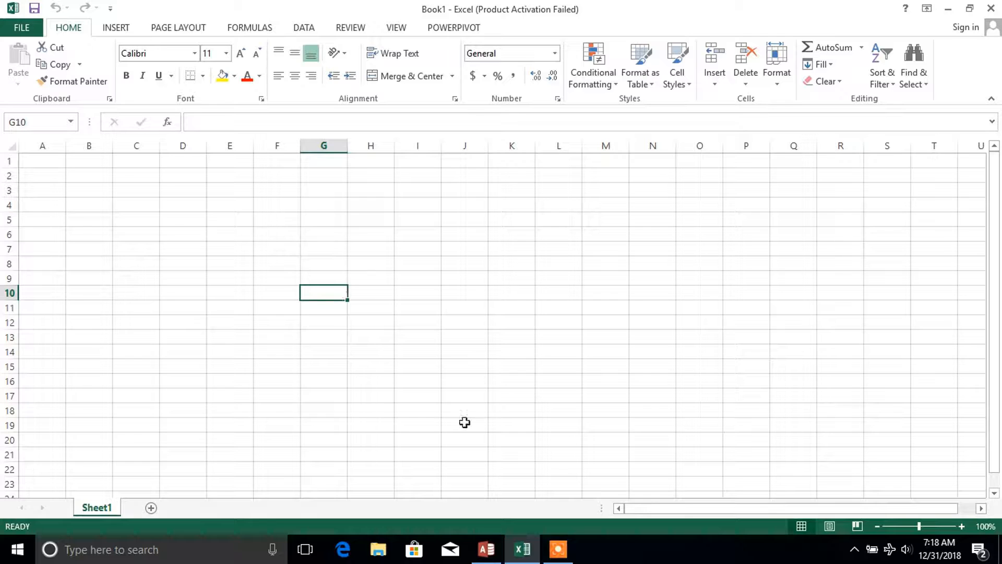
Step: Switch to Access and clear the stray 2015 from the Year field of the Sales table's last record
{"action": "left_click", "coordinate": [485, 551]}
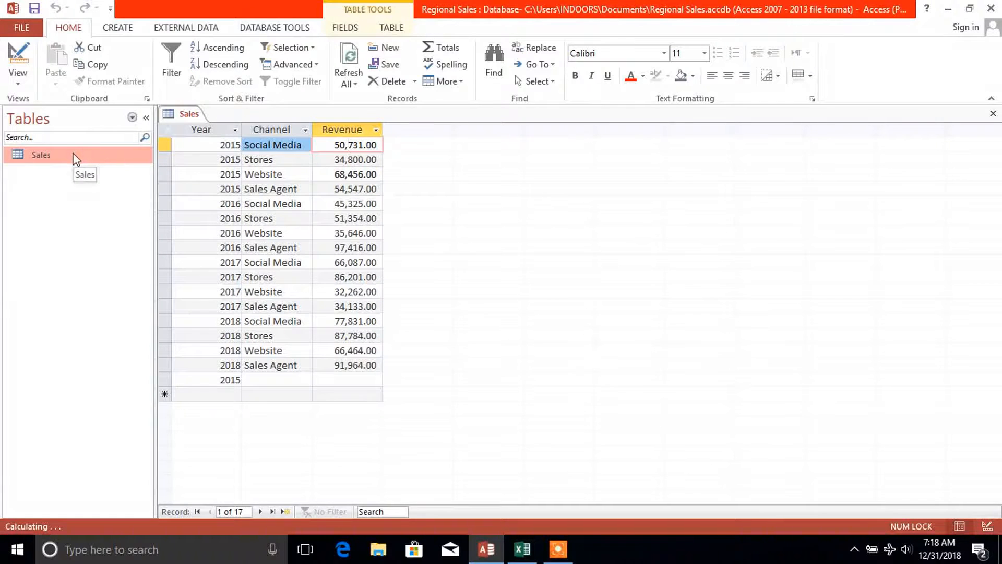
{"action": "left_click", "coordinate": [76, 160]}
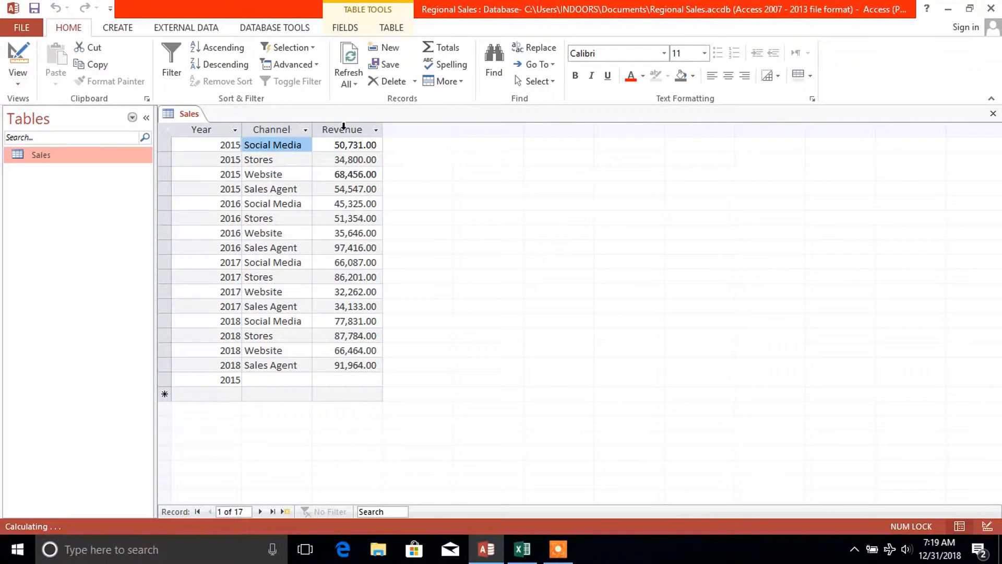
{"action": "left_click", "coordinate": [238, 380]}
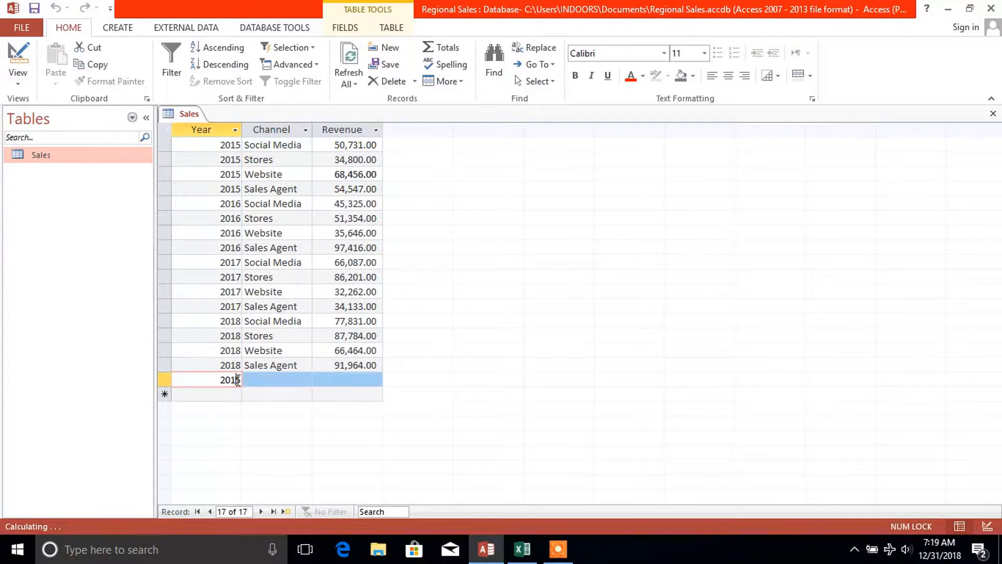
{"action": "key", "text": "BackSpace"}
{"action": "key", "text": "BackSpace"}
{"action": "key", "text": "BackSpace"}
{"action": "key", "text": "BackSpace"}
{"action": "left_click", "coordinate": [256, 365]}
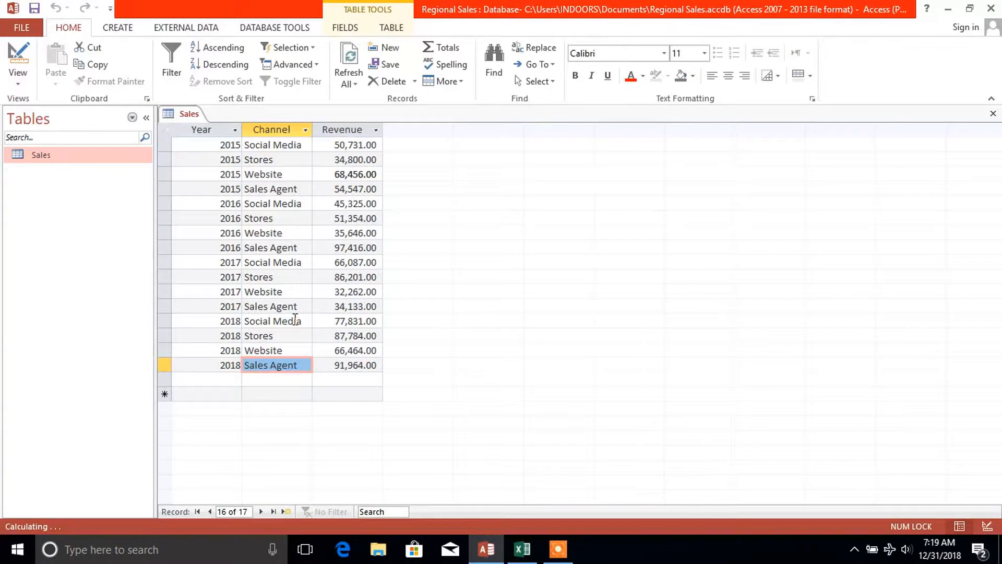
Step: Switch back to the blank Excel workbook and open the PowerPivot data model window
{"action": "left_click", "coordinate": [521, 548]}
{"action": "left_click", "coordinate": [398, 291]}
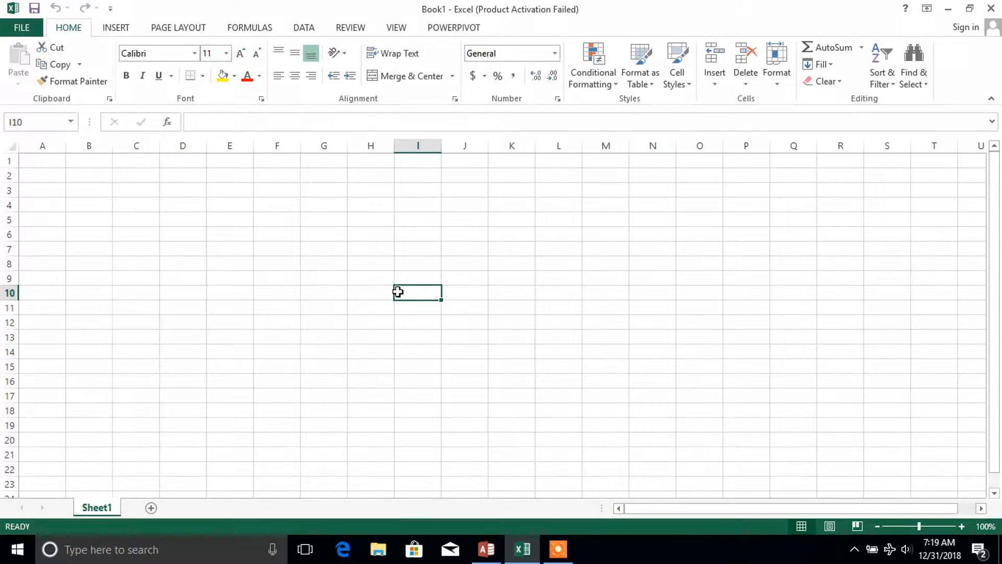
{"action": "left_click", "coordinate": [447, 236]}
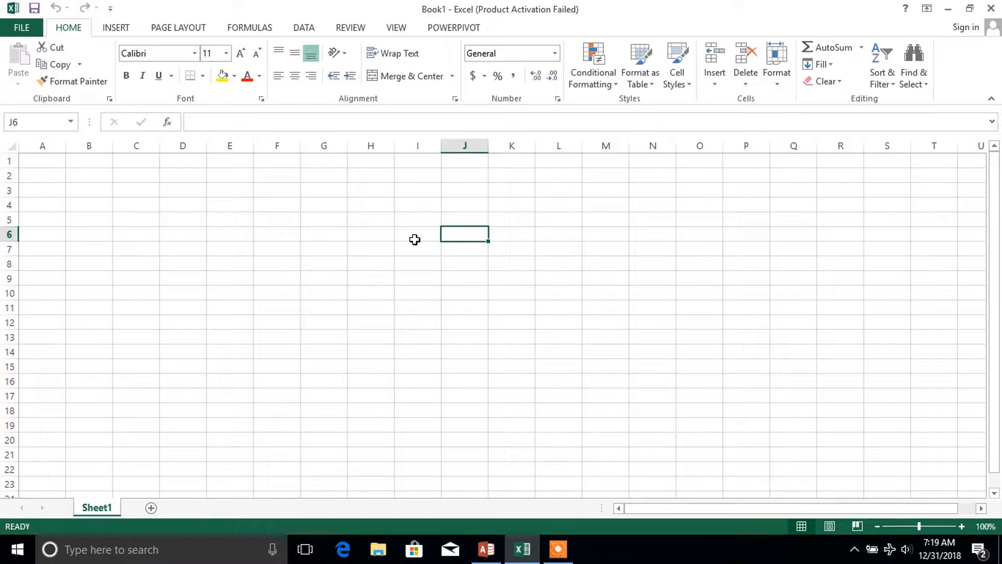
{"action": "left_click", "coordinate": [456, 32]}
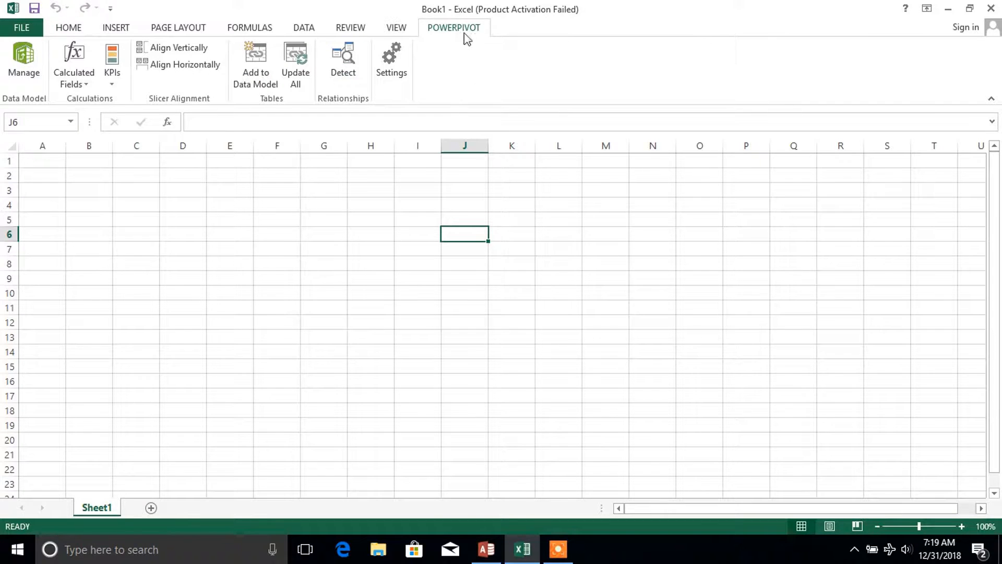
{"action": "left_click", "coordinate": [14, 61]}
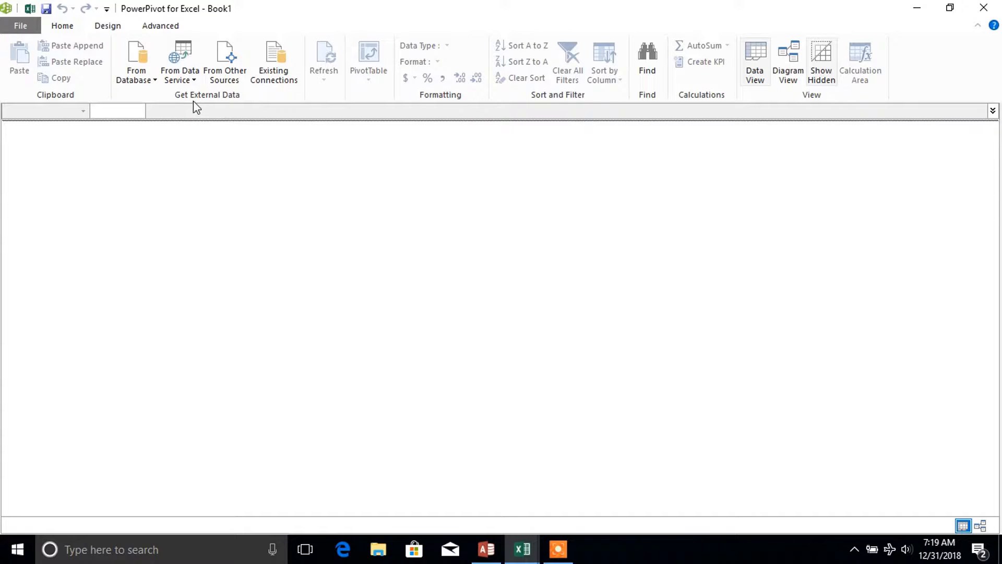
Step: Start an import from an Access database and connect to the Regional Sales file in Documents
{"action": "left_click", "coordinate": [144, 84]}
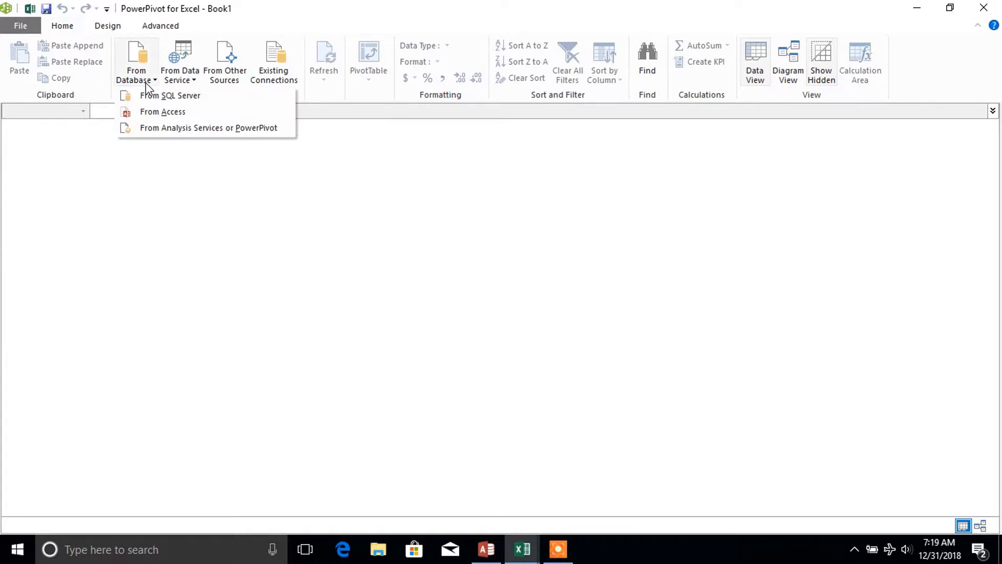
{"action": "left_click", "coordinate": [168, 112]}
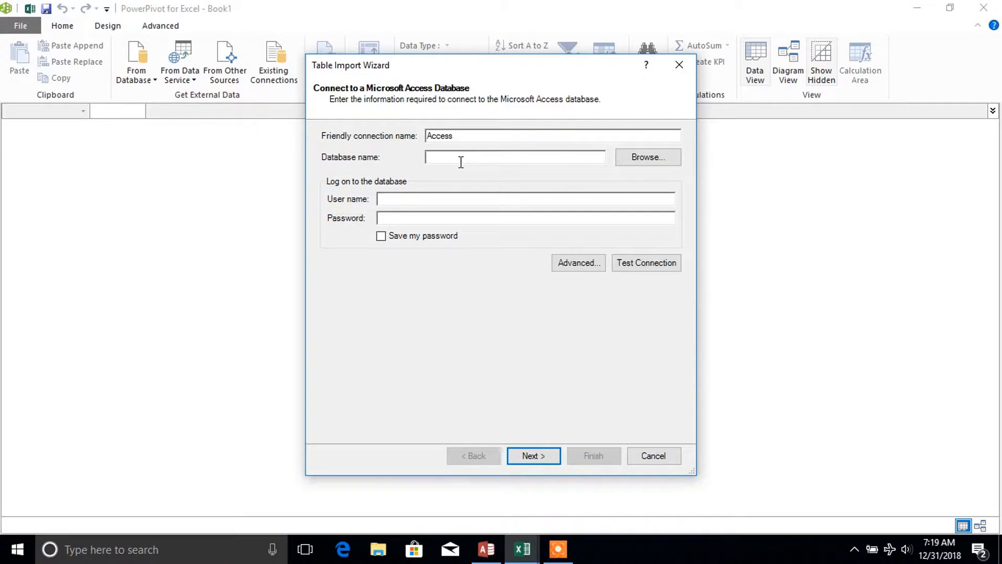
{"action": "left_click", "coordinate": [645, 161]}
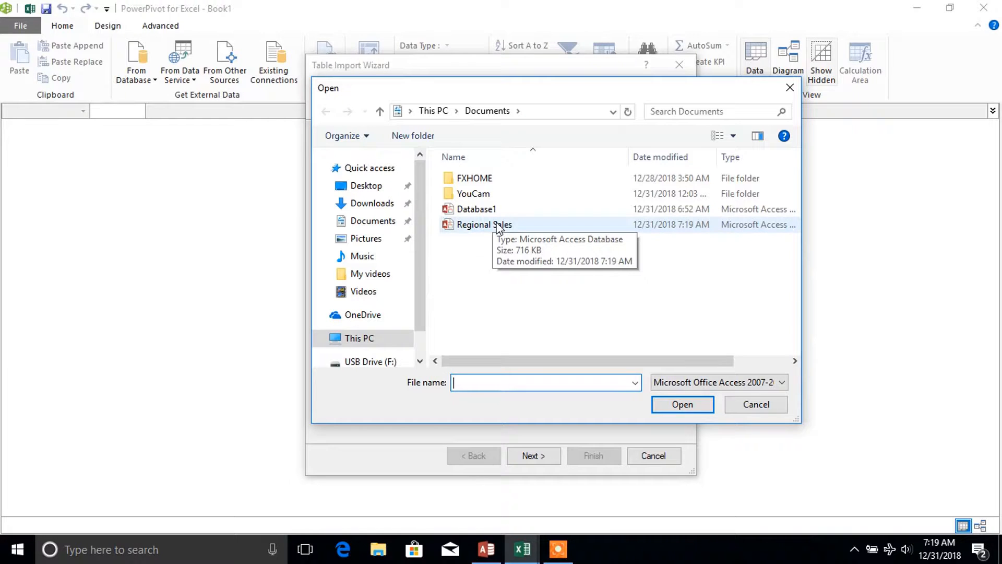
{"action": "left_click", "coordinate": [516, 226]}
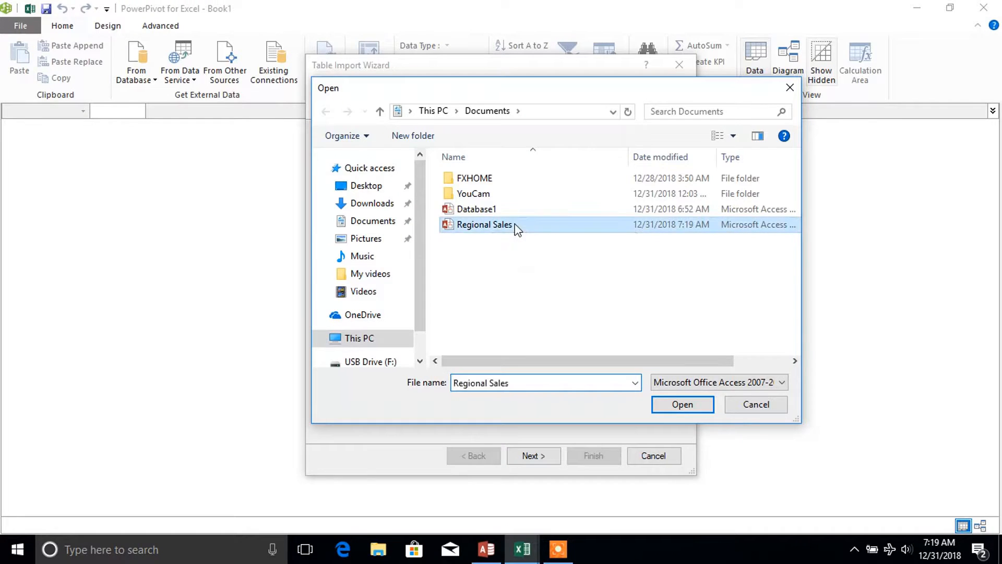
{"action": "left_click", "coordinate": [690, 405]}
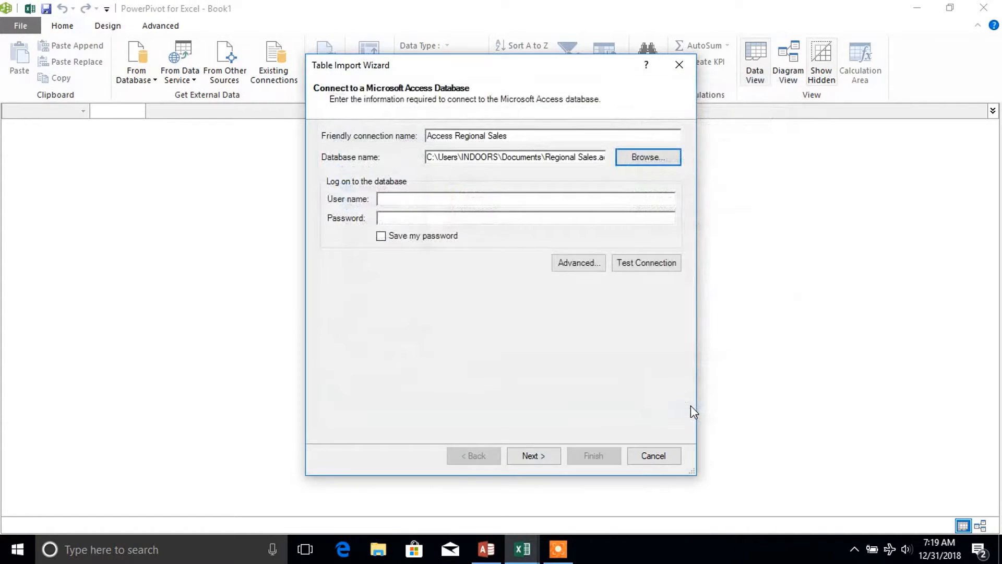
{"action": "left_click", "coordinate": [534, 456]}
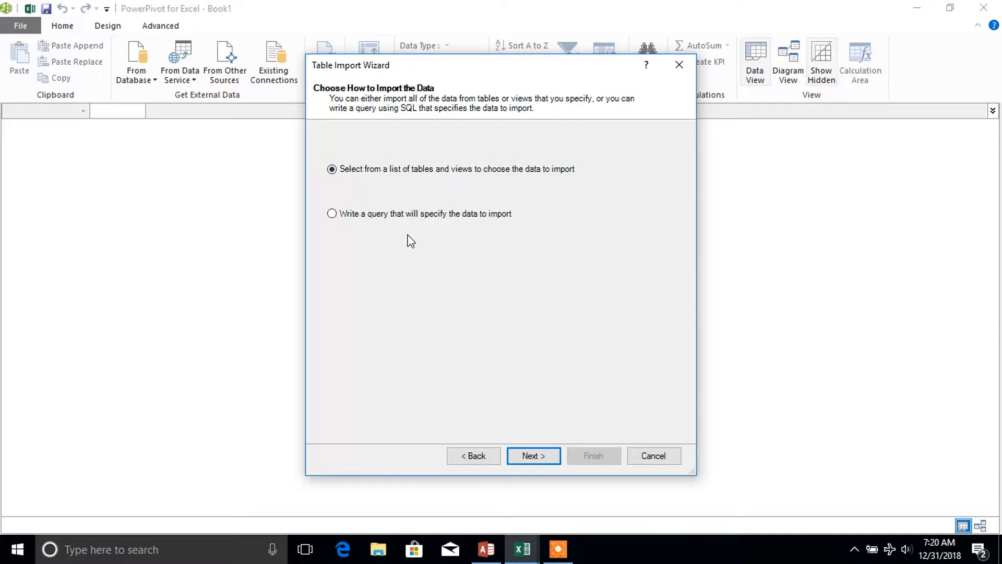
Step: Choose to specify the import data with a query, enter SELECT * FROM Sales, and validate the statement
{"action": "left_click", "coordinate": [331, 213]}
{"action": "left_click", "coordinate": [533, 456]}
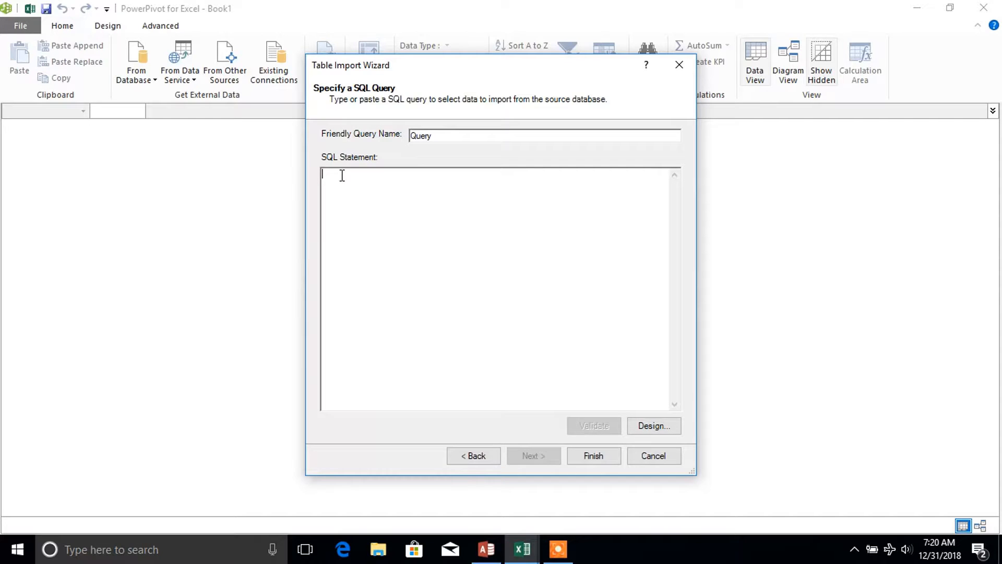
{"action": "type", "text": "SELECT"}
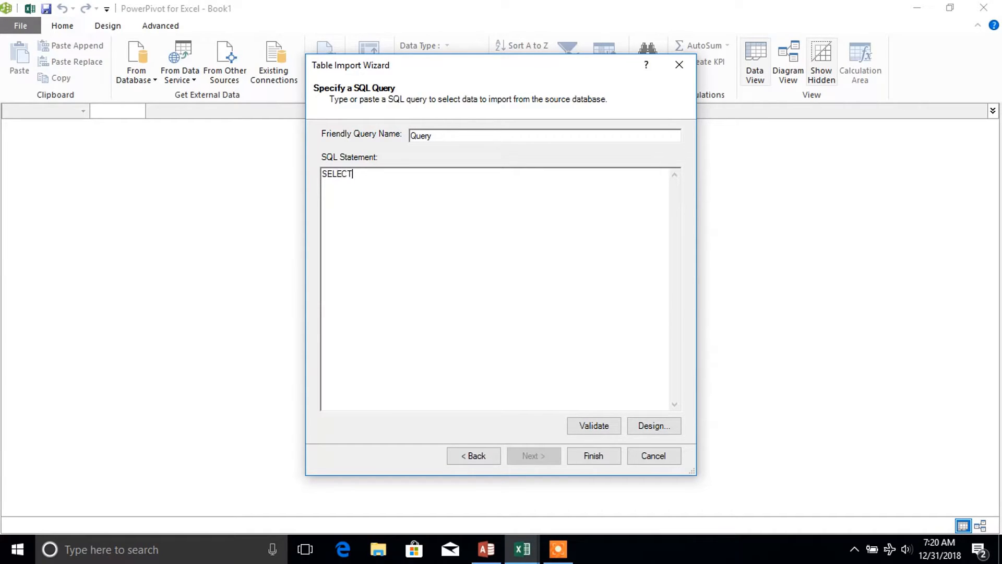
{"action": "type", "text": " * FROM Sales"}
{"action": "left_click", "coordinate": [594, 426]}
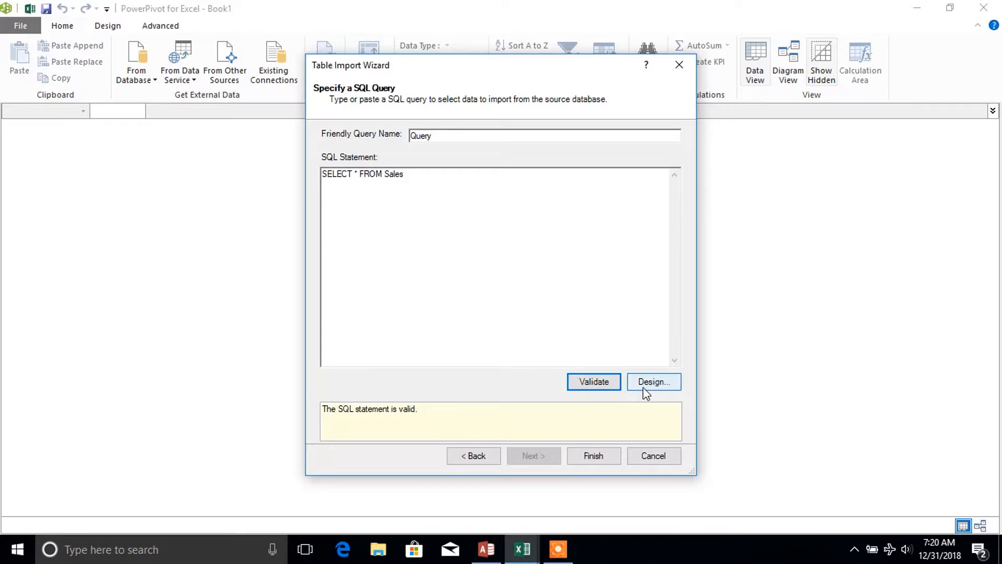
Step: Run the SQL query in the query designer to preview the Sales records, then return to the statement
{"action": "left_click", "coordinate": [660, 386]}
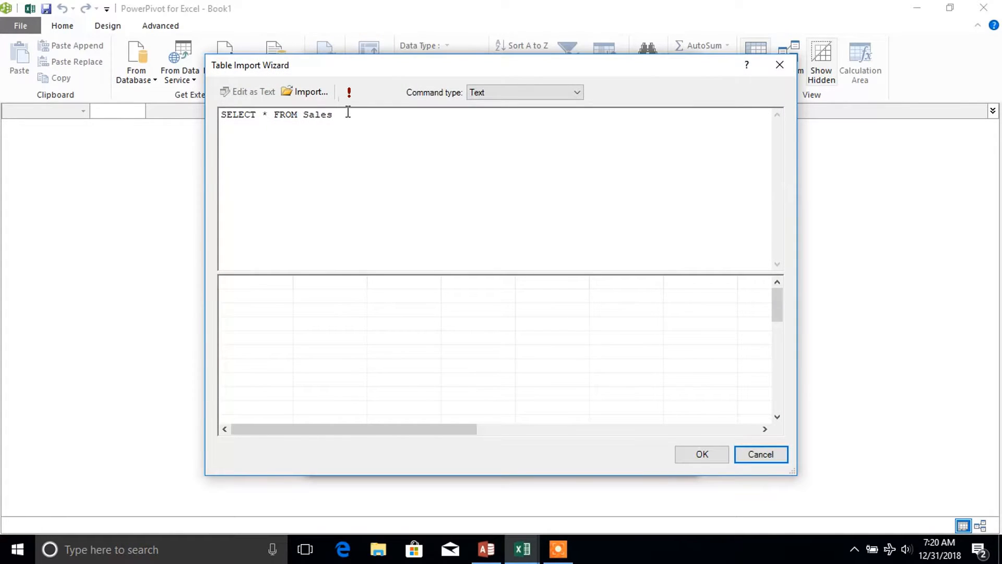
{"action": "left_click", "coordinate": [350, 94]}
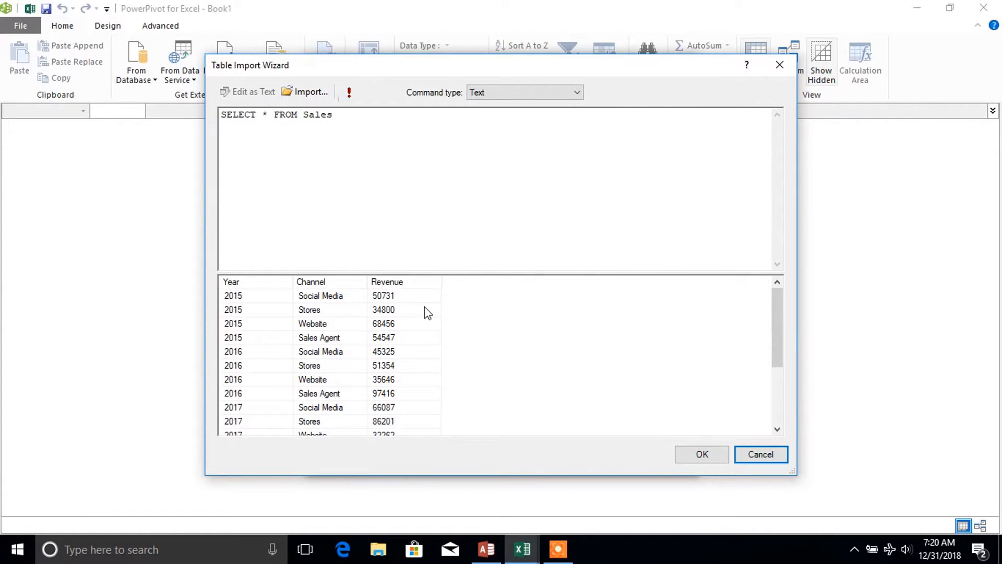
{"action": "left_click_drag", "start_coordinate": [776, 313], "coordinate": [776, 291]}
{"action": "left_click", "coordinate": [395, 287]}
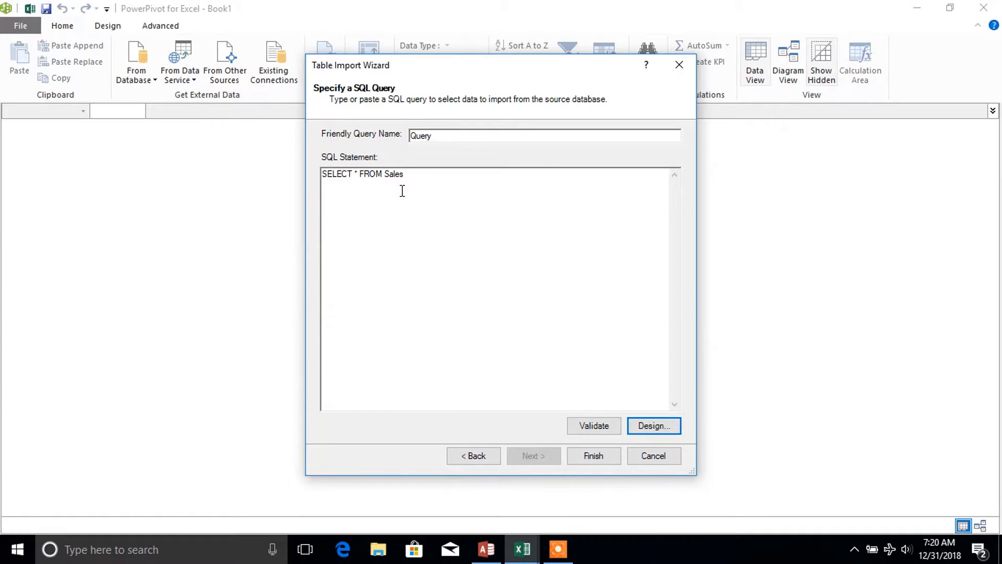
Step: Add the condition WHERE Year = 2015 on a new line of the SQL statement and run it in the query designer
{"action": "left_click", "coordinate": [401, 190]}
{"action": "key", "text": "Return"}
{"action": "type", "text": "WHERE"}
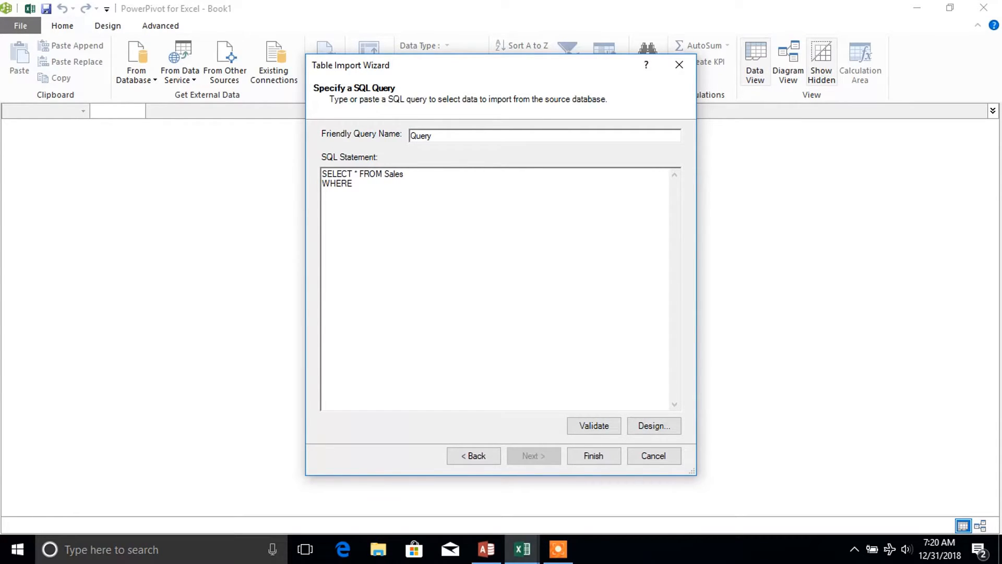
{"action": "type", "text": " Year = 2015"}
{"action": "left_click", "coordinate": [647, 420]}
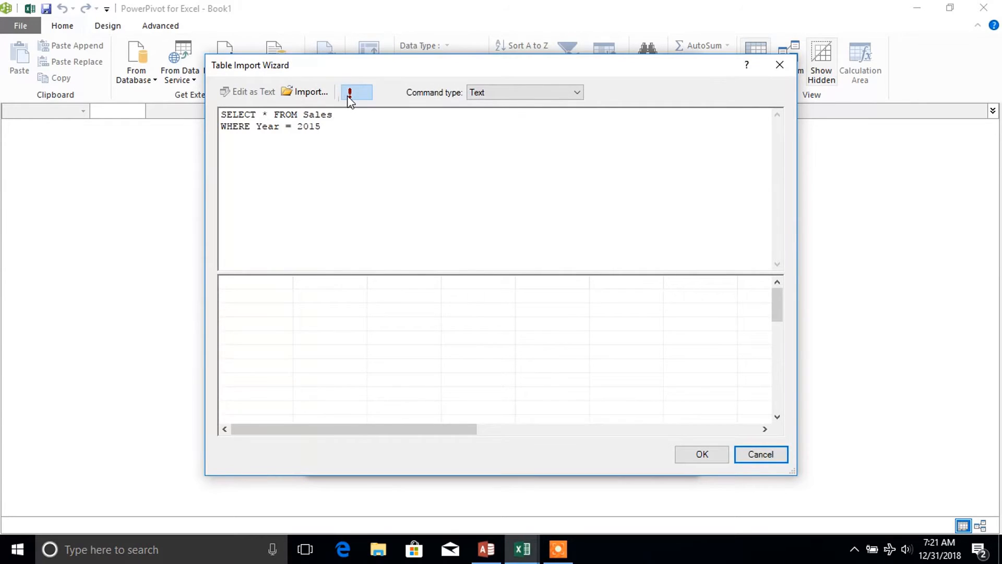
{"action": "left_click", "coordinate": [348, 95]}
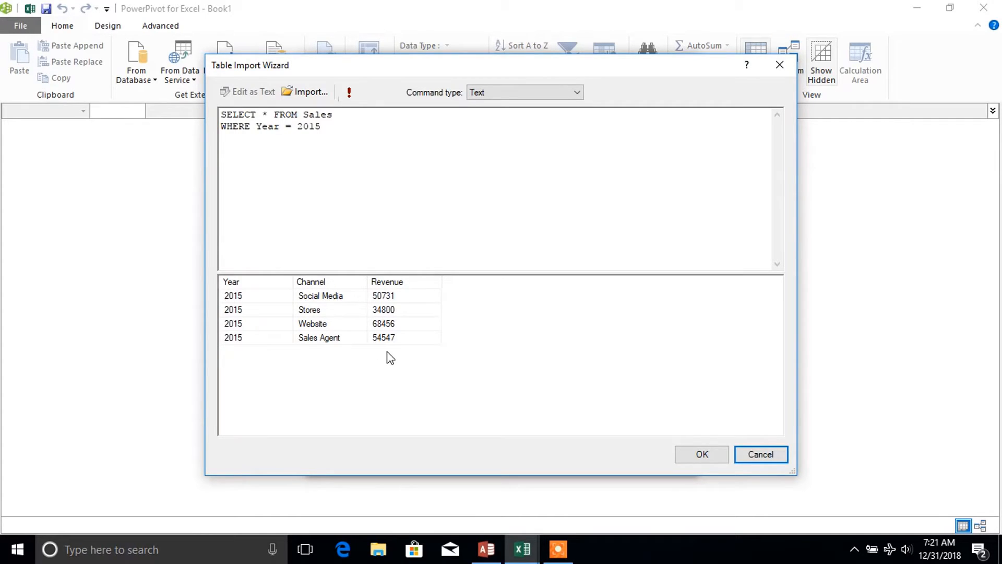
Step: Accept the filtered query, finish importing its rows into the data model, and close the import wizard
{"action": "left_click", "coordinate": [702, 454]}
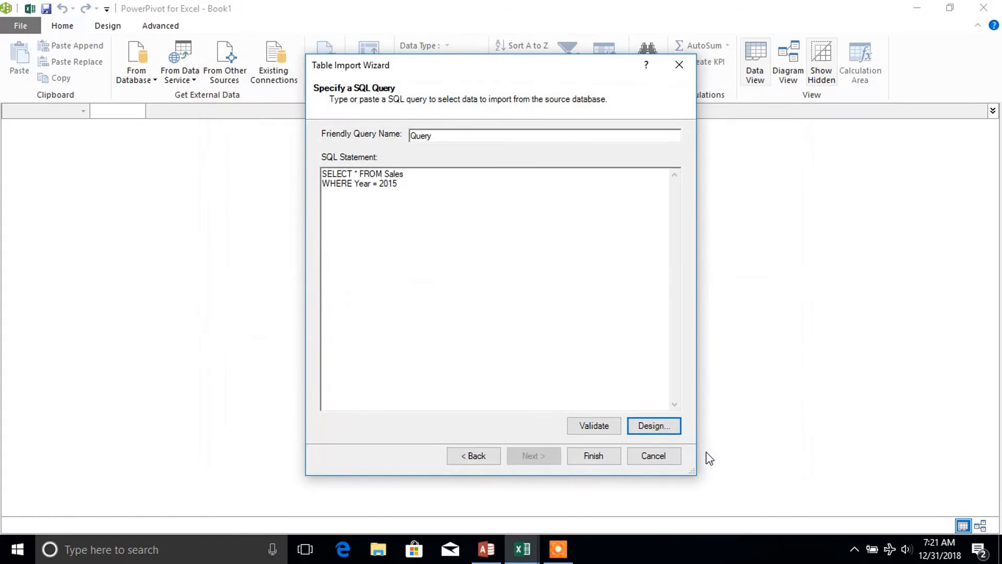
{"action": "left_click", "coordinate": [603, 455]}
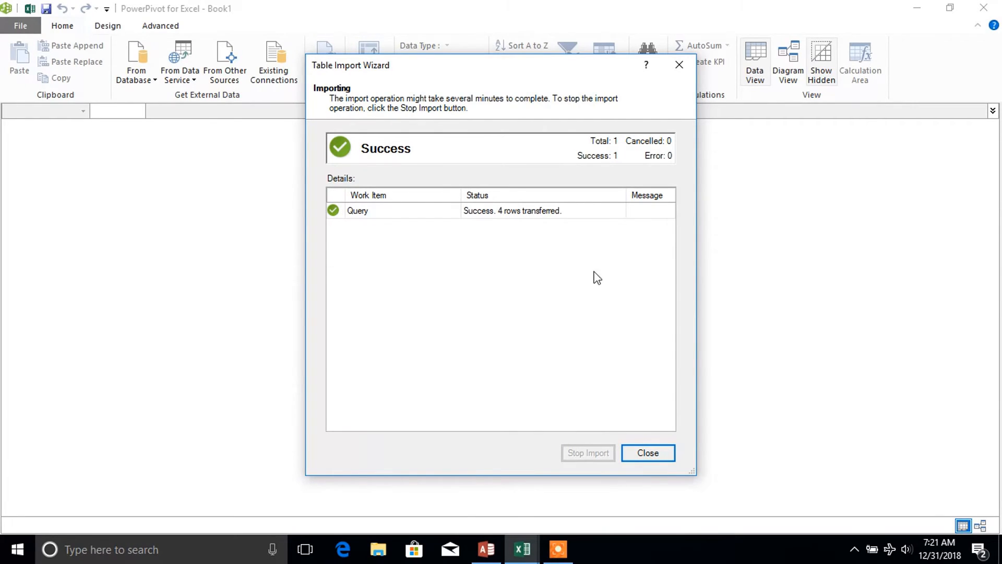
{"action": "left_click", "coordinate": [647, 453]}
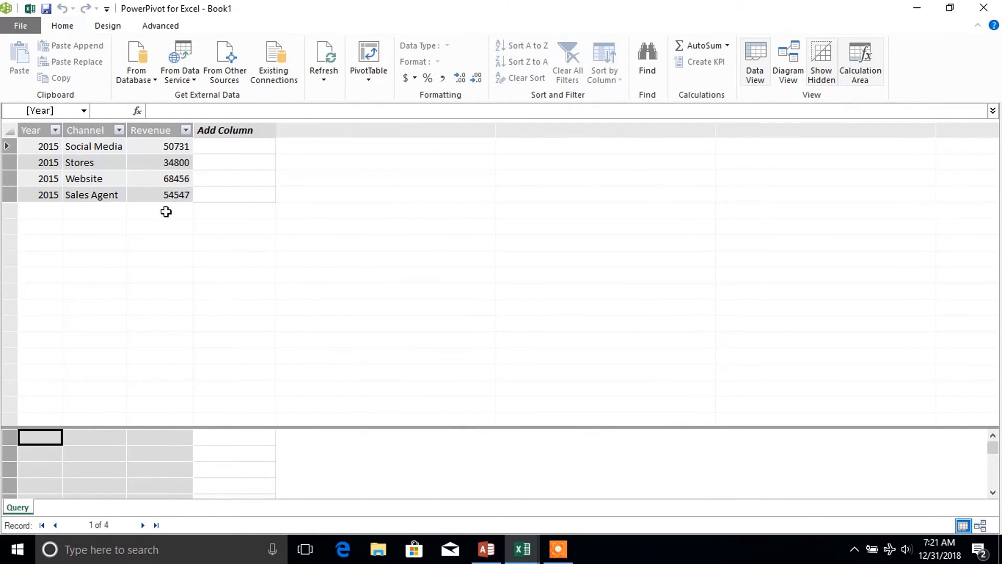
{"action": "left_click", "coordinate": [164, 188]}
{"action": "left_click", "coordinate": [99, 178]}
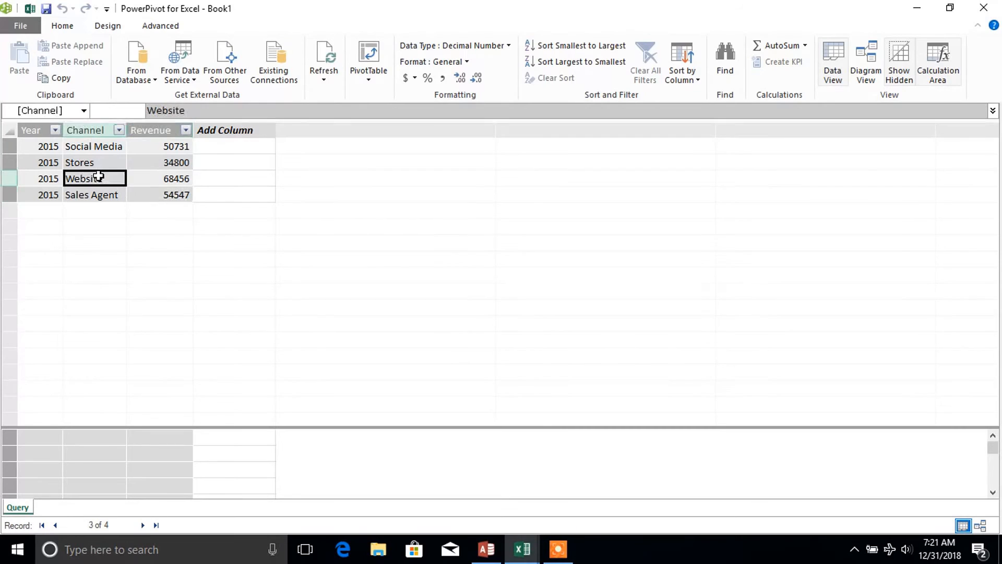
{"action": "left_click", "coordinate": [144, 161]}
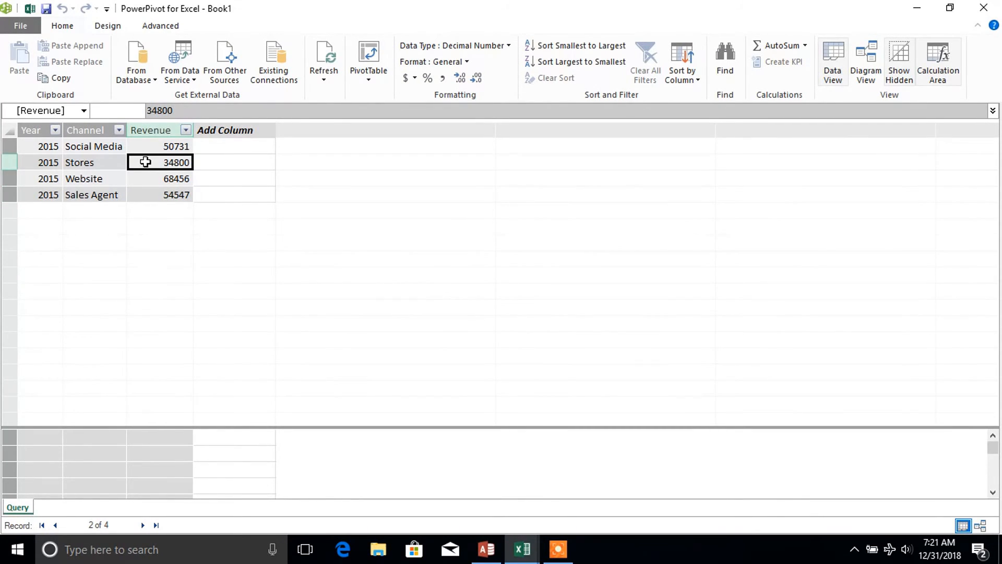
{"action": "left_click", "coordinate": [368, 79]}
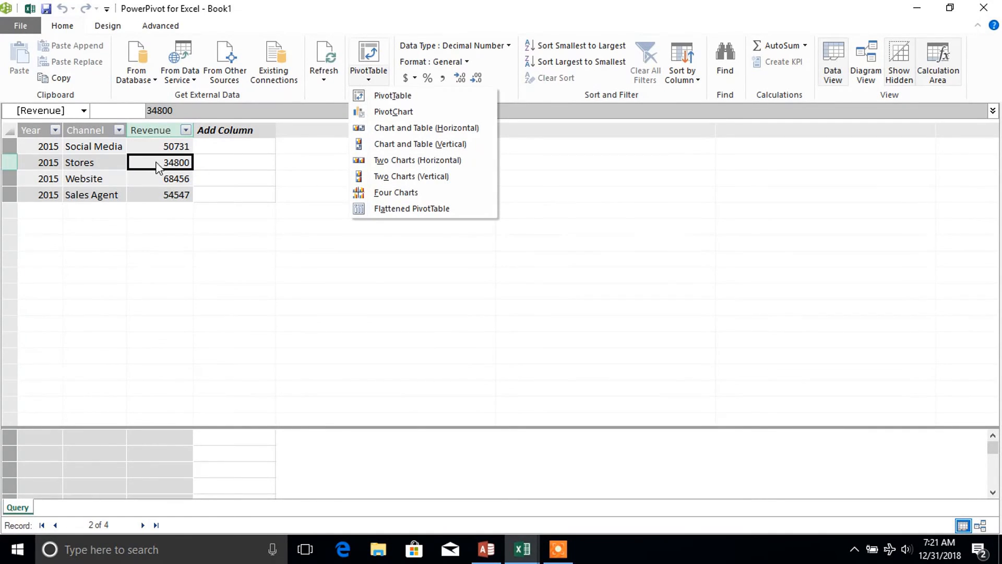
{"action": "left_click", "coordinate": [163, 180]}
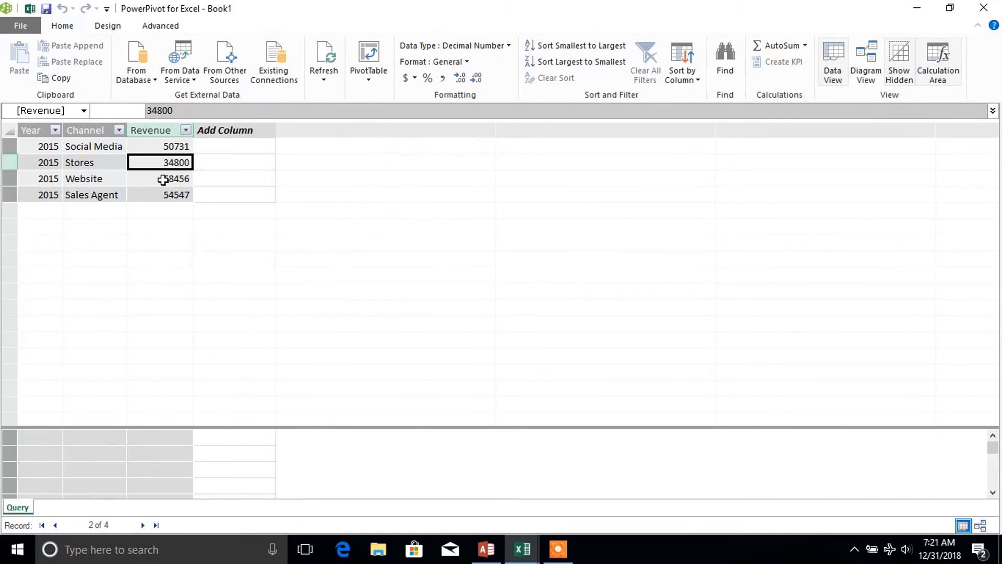